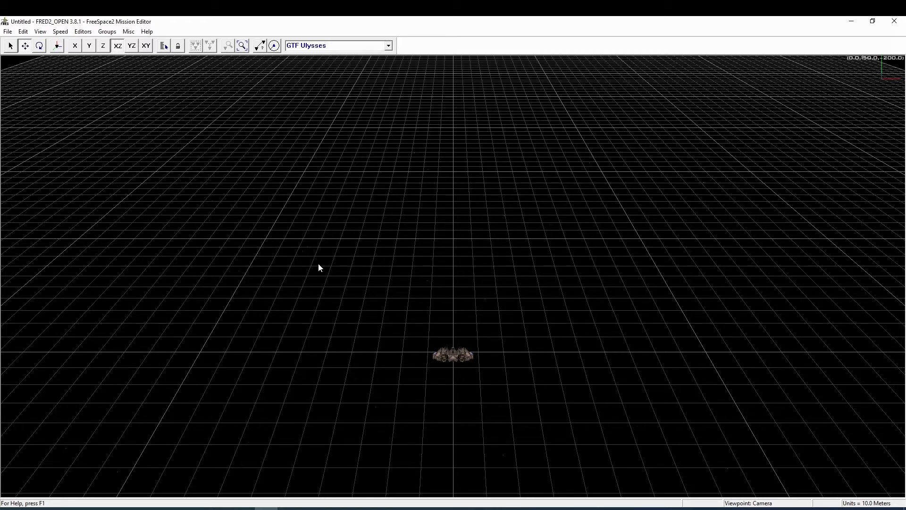
# Add a stage to the command briefing with the text "Lorem Ipsum et cetera"
pyautogui.click(83, 31)
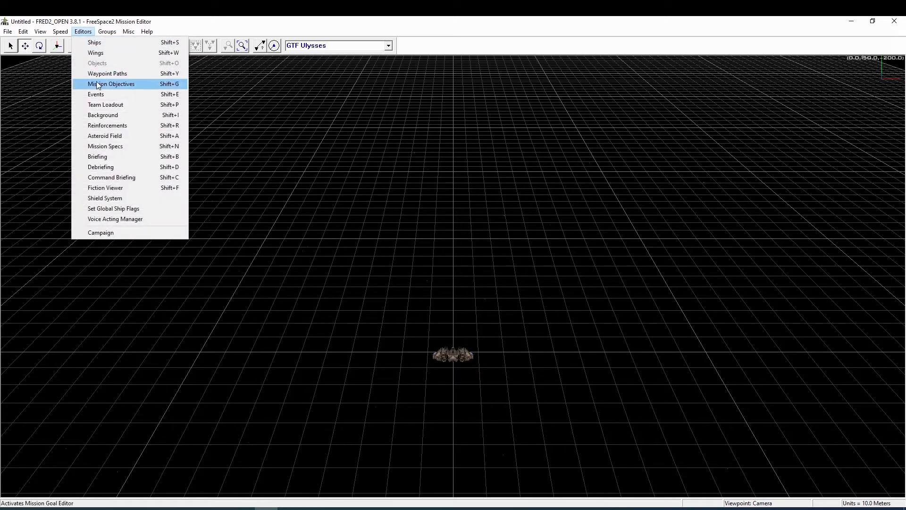
pyautogui.click(102, 177)
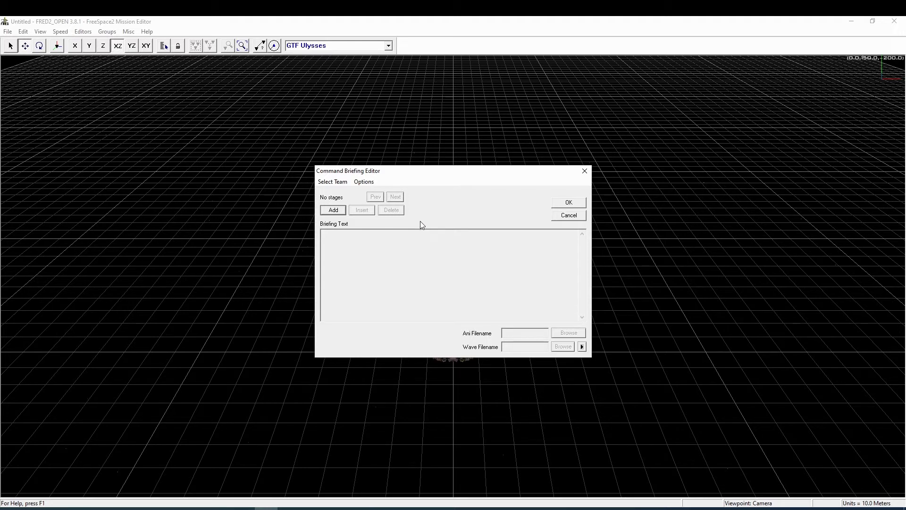
pyautogui.click(332, 210)
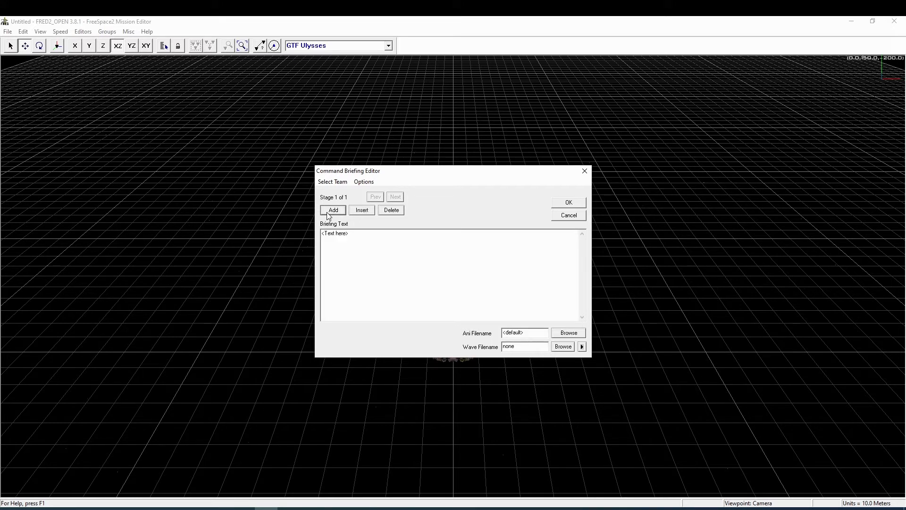
pyautogui.moveTo(349, 234); pyautogui.dragTo(312, 235)
pyautogui.write('Lorem Ipsum et cetera')
# Check the file choosers for the stage's voice file and animation without picking a file
pyautogui.click(563, 346)
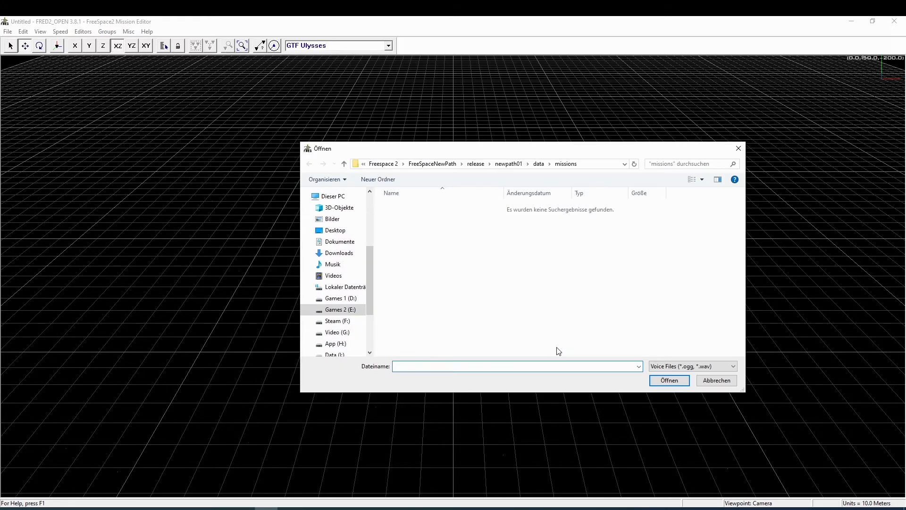
pyautogui.click(710, 381)
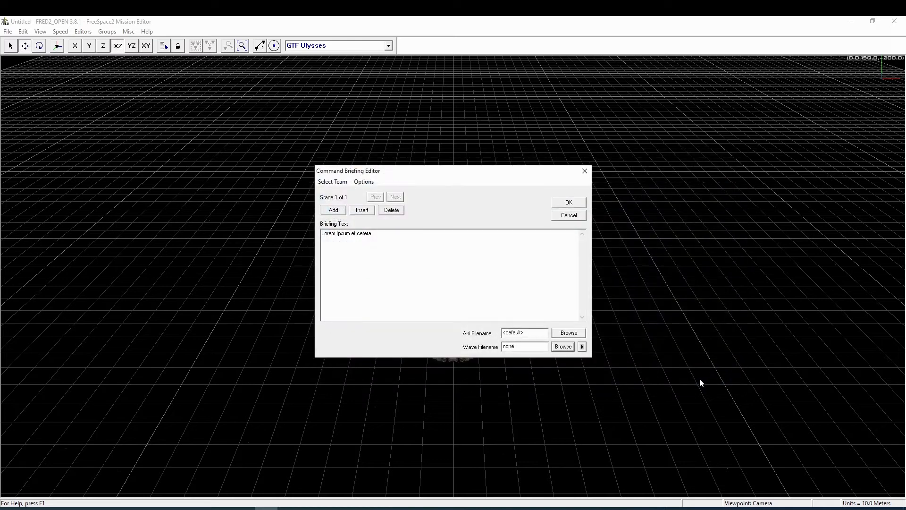
pyautogui.click(568, 332)
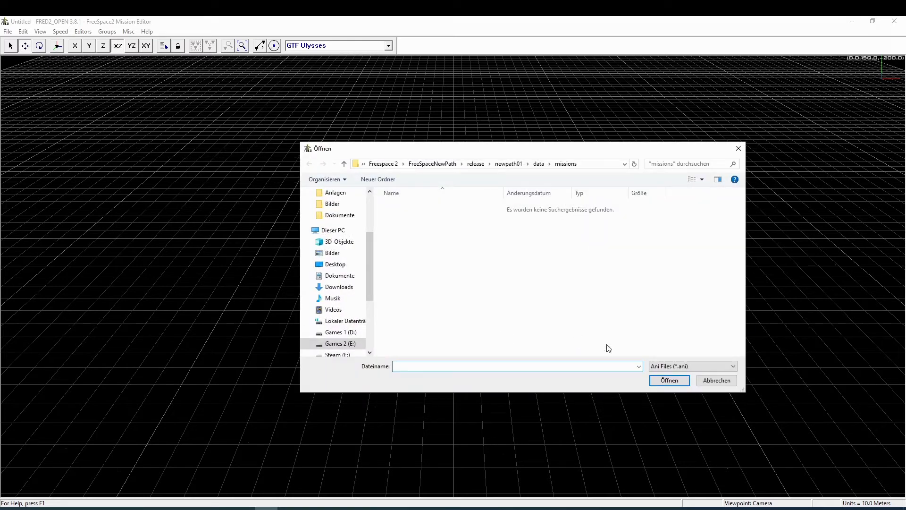
pyautogui.click(715, 382)
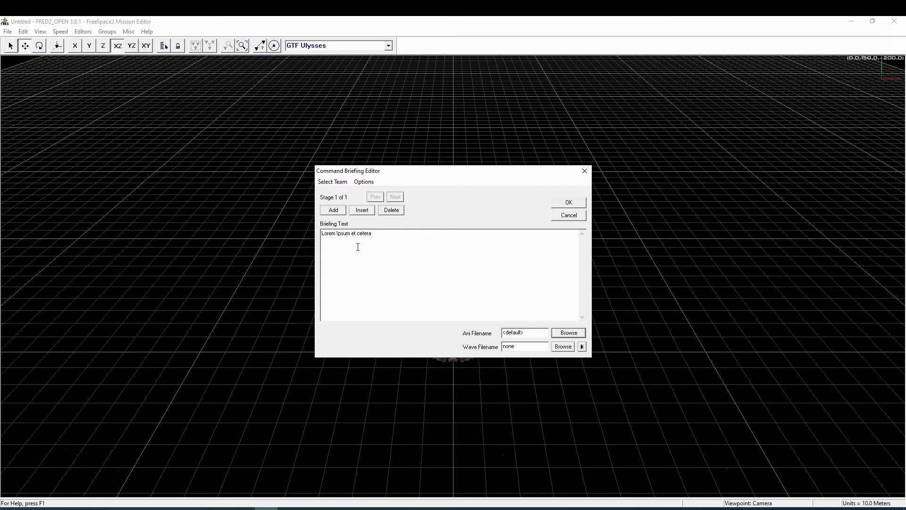
# Insert the colour codes $r and $g into the command briefing text, and discard the command briefing changes
pyautogui.click(338, 233)
pyautogui.write('$r')
pyautogui.click(363, 233)
pyautogui.write('$g')
pyautogui.click(564, 219)
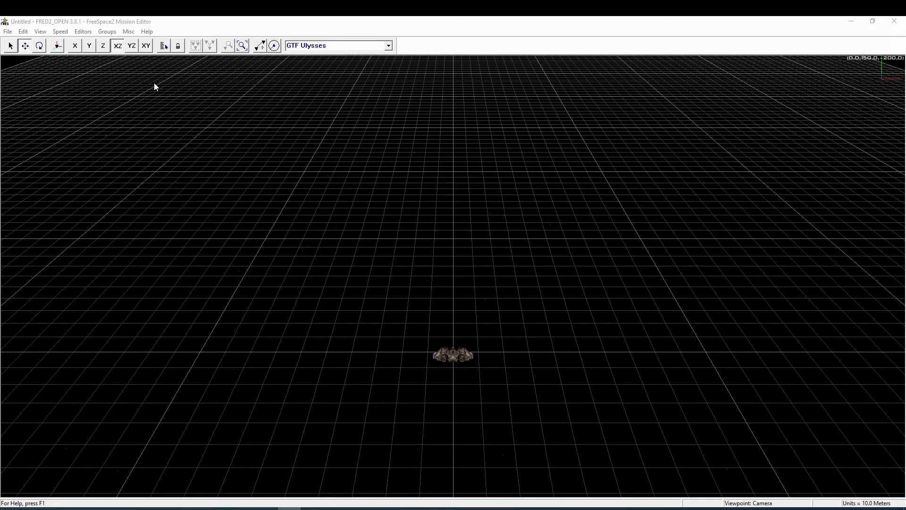
# Open the mission's Briefing Editor and add a first stage
pyautogui.click(89, 33)
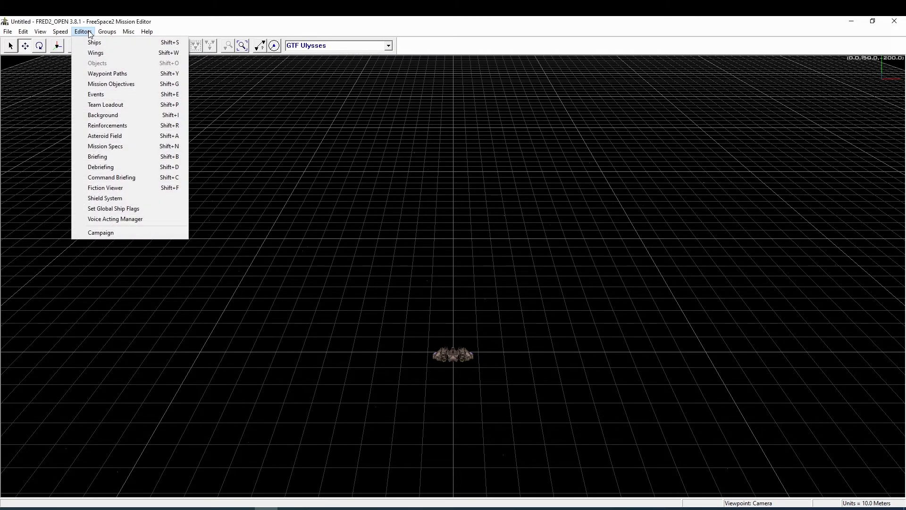
pyautogui.click(101, 158)
pyautogui.moveTo(138, 44); pyautogui.dragTo(542, 91)
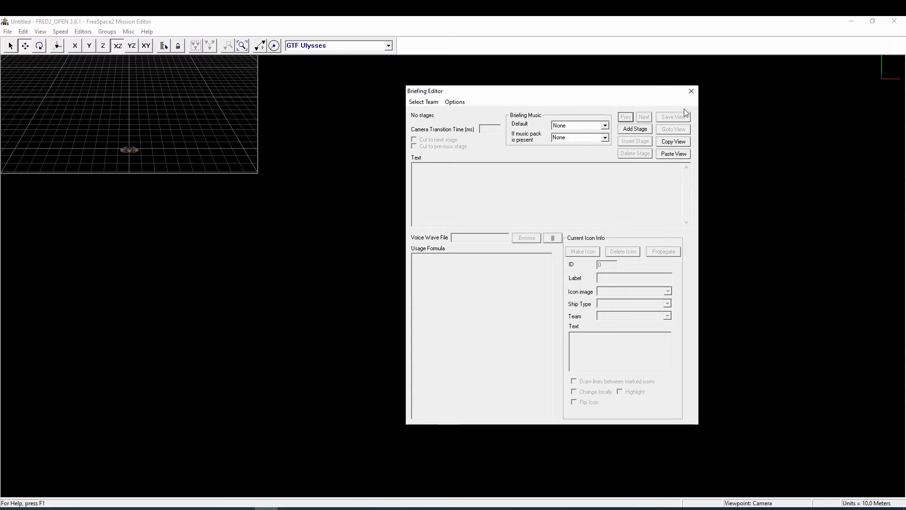
pyautogui.click(627, 131)
pyautogui.moveTo(456, 166); pyautogui.dragTo(413, 166)
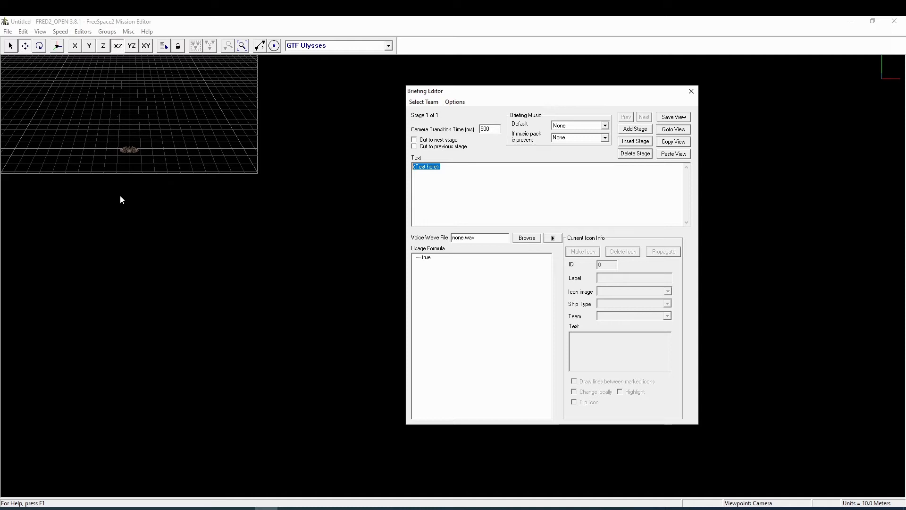
# Set the camera far out above the grid and save it as the first briefing stage's view
pyautogui.click(199, 140)
pyautogui.press('z')
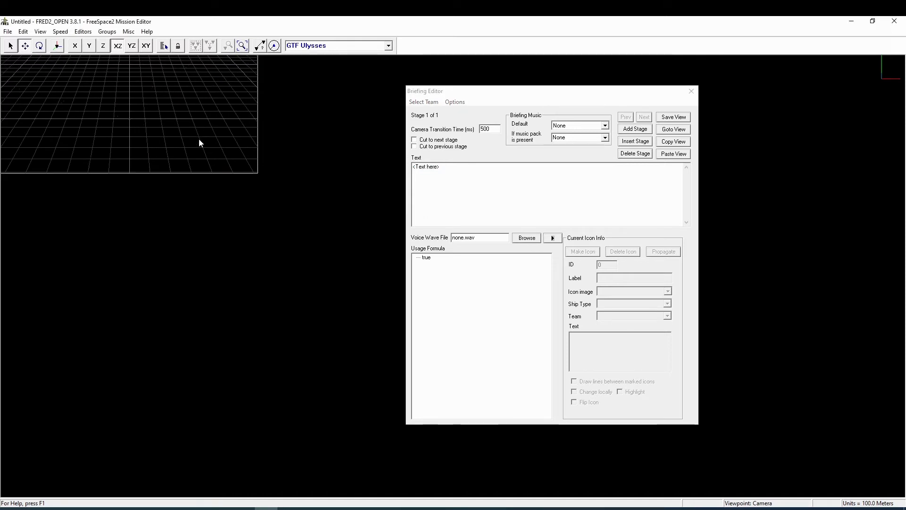
pyautogui.press('z')
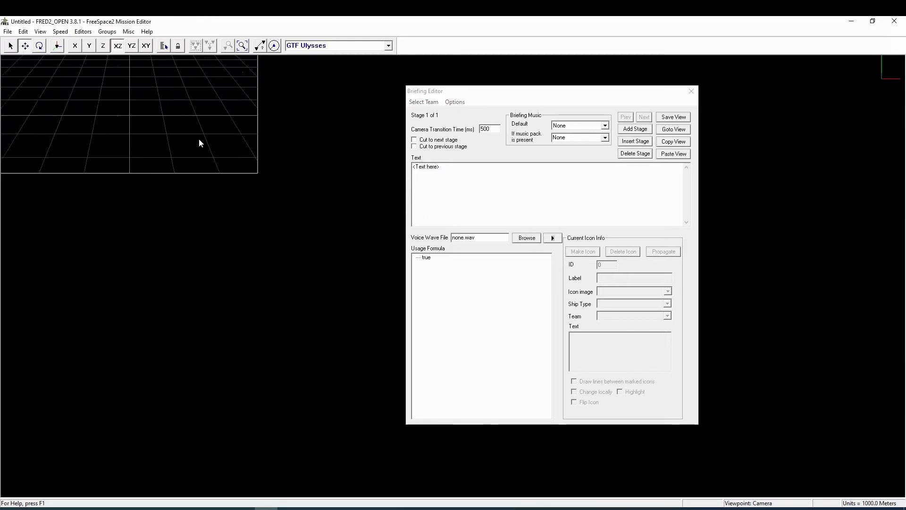
pyautogui.press('z')
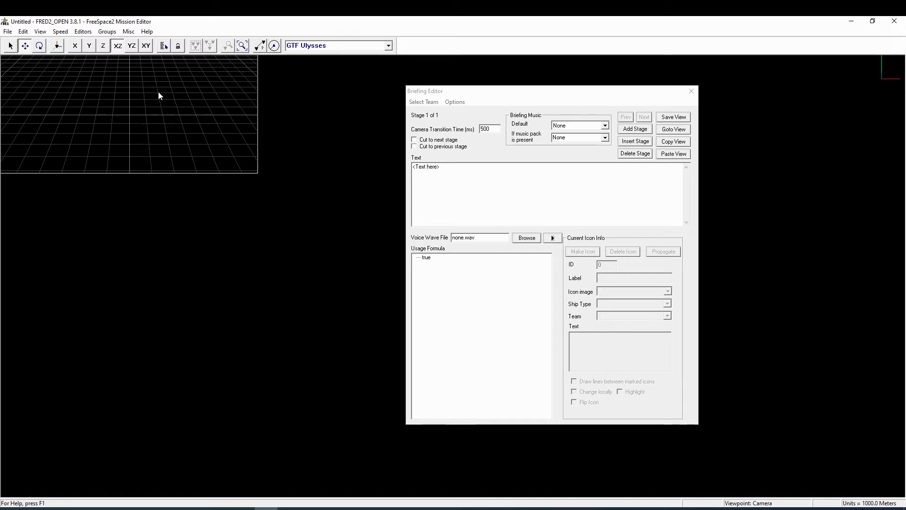
pyautogui.click(681, 121)
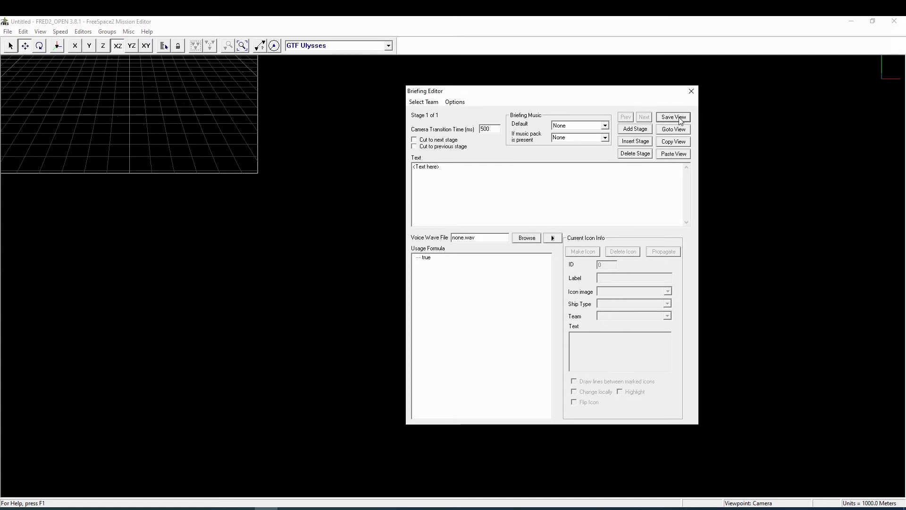
# Make a briefing icon from the GTF Ulysses ship at the grid centre and label it "Label"
pyautogui.moveTo(103, 94); pyautogui.dragTo(159, 137)
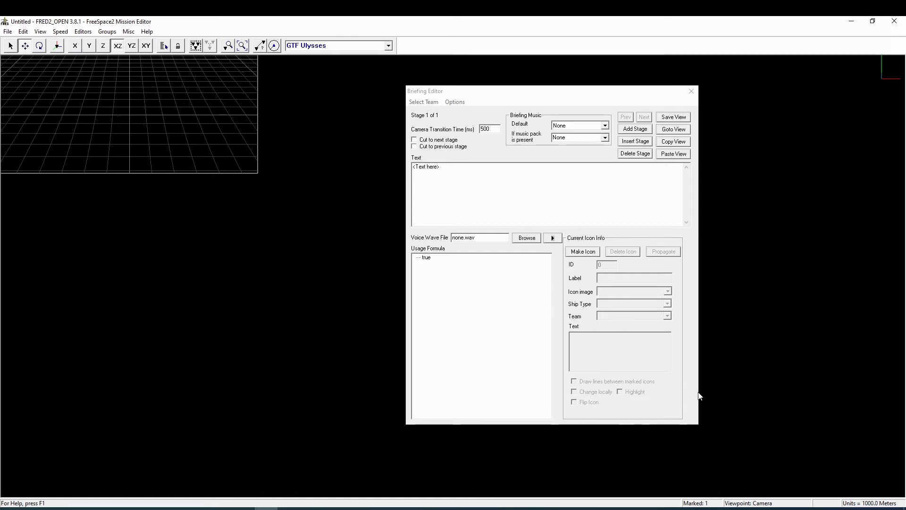
pyautogui.click(575, 251)
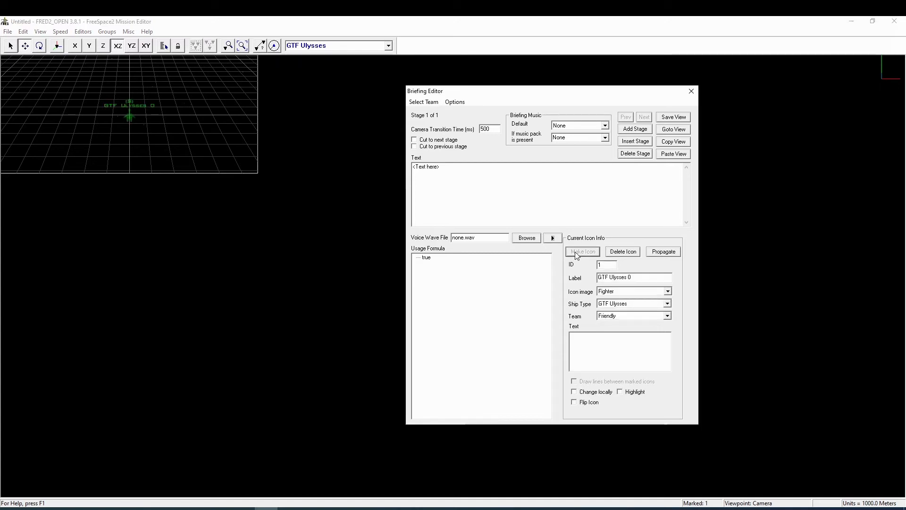
pyautogui.moveTo(632, 278); pyautogui.dragTo(589, 281)
pyautogui.write('Label')
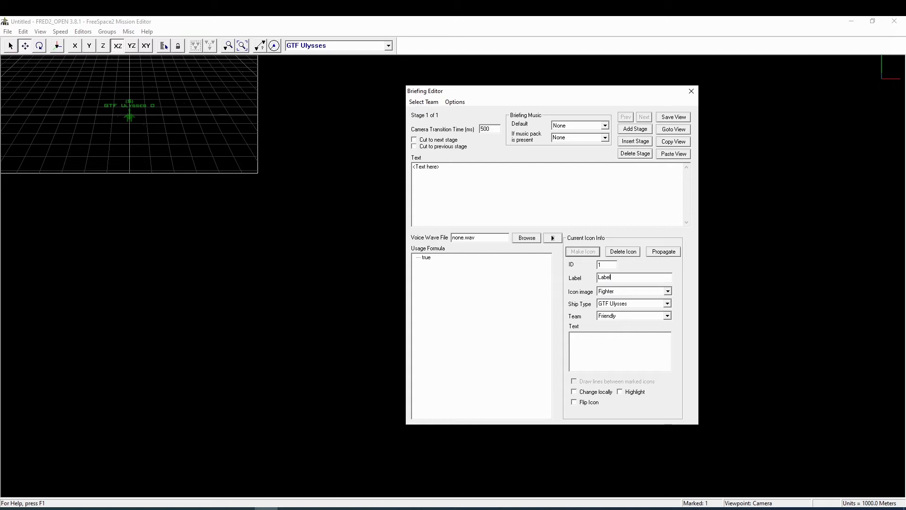
# Set the icon's image to Capital, try the ship type GTD Orion, and settle on GTD Hecate
pyautogui.click(626, 291)
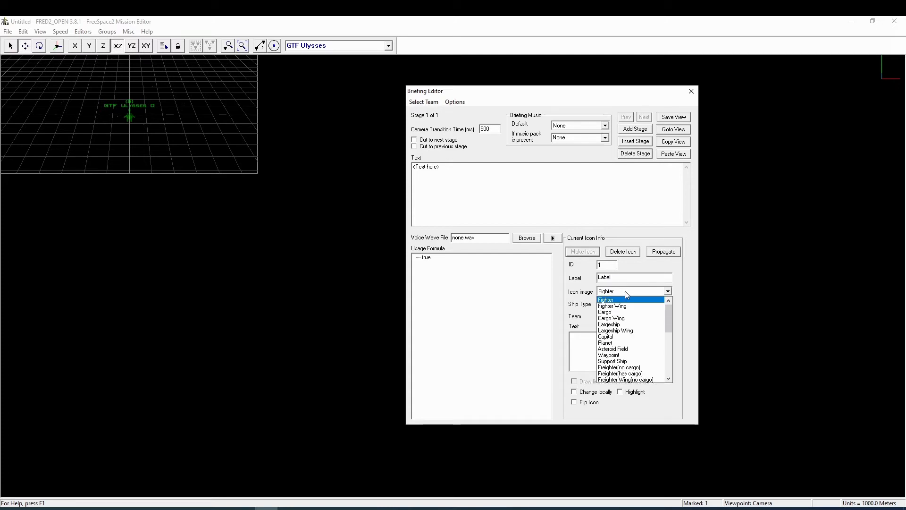
pyautogui.click(622, 337)
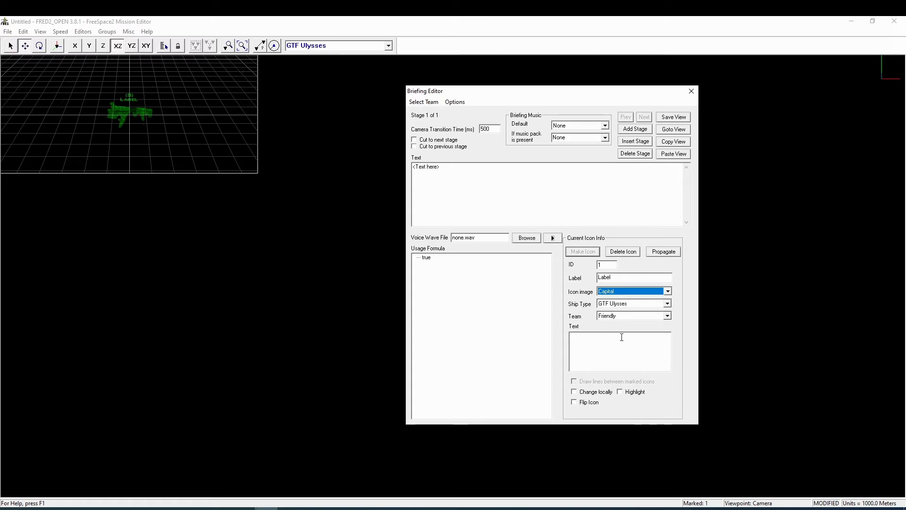
pyautogui.click(634, 305)
pyautogui.scroll(-1, 637, 339)
pyautogui.scroll(-4, 637, 338)
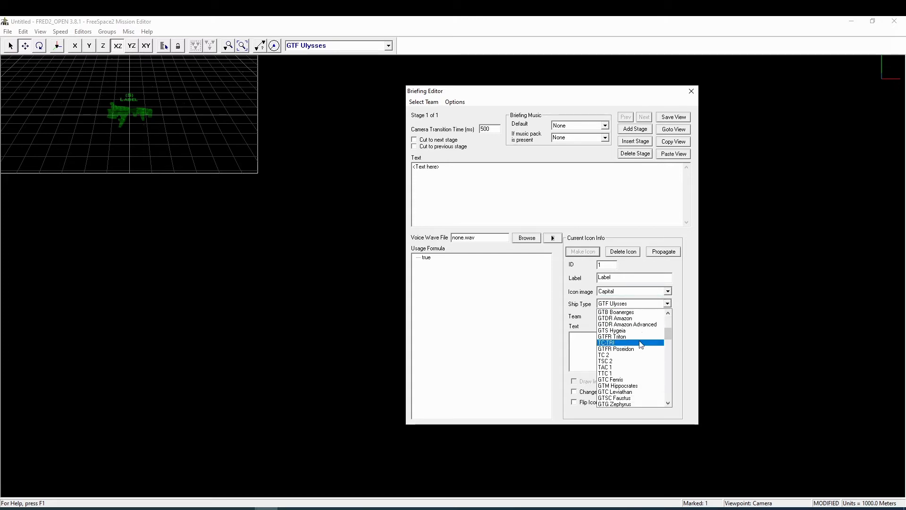
pyautogui.scroll(-3, 642, 383)
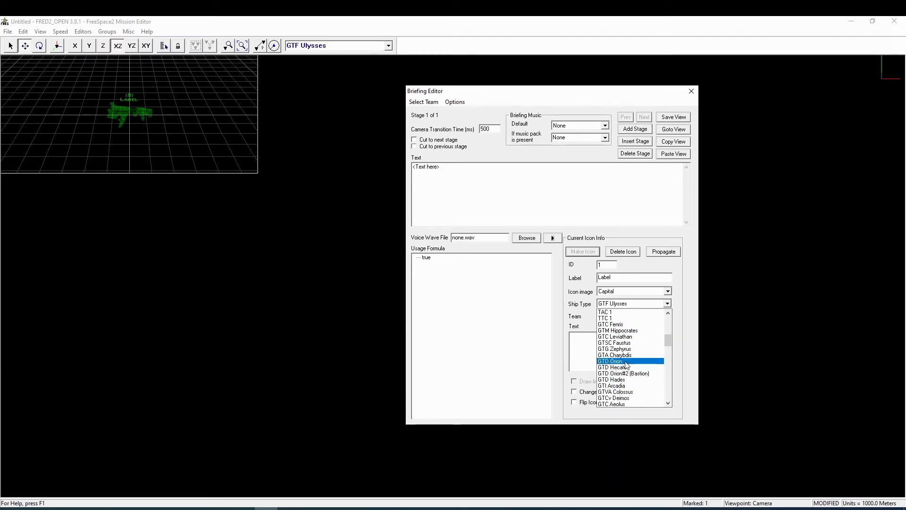
pyautogui.click(626, 362)
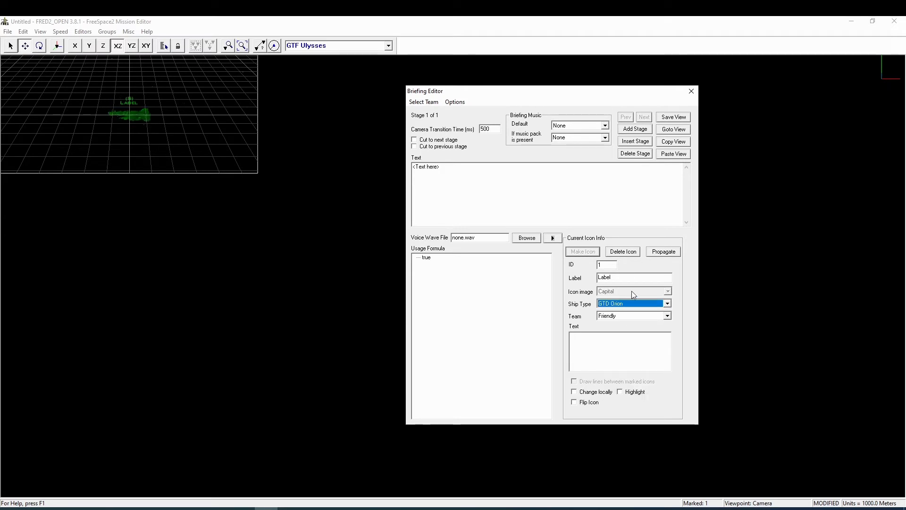
pyautogui.click(624, 307)
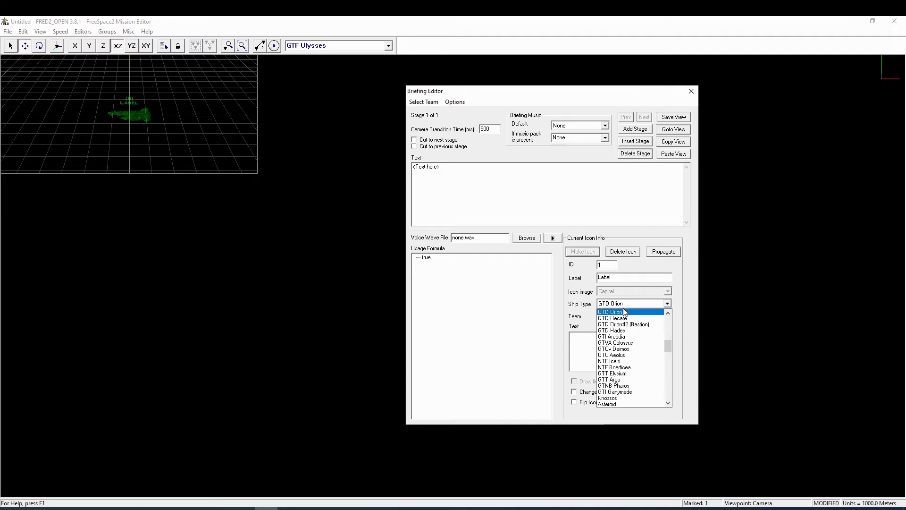
pyautogui.click(626, 317)
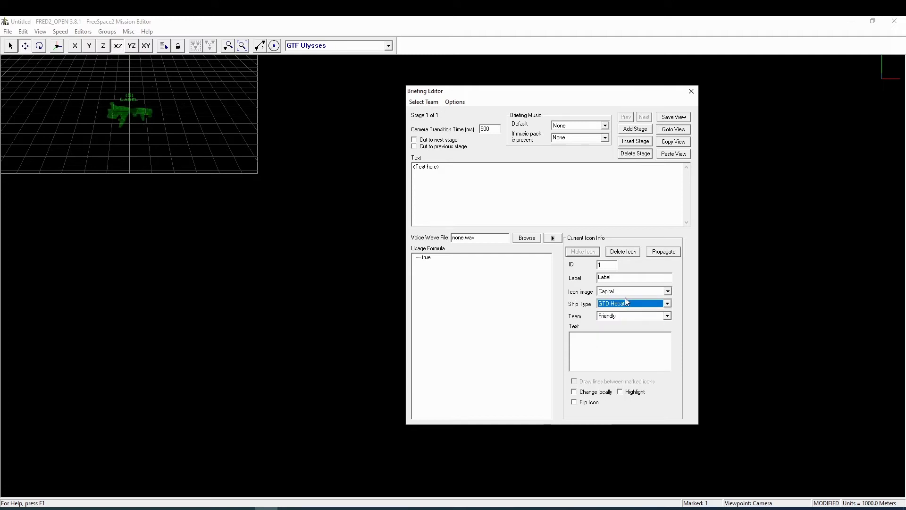
# Try the Hostile and Unknown teams on the icon and set its team back to Friendly
pyautogui.click(621, 316)
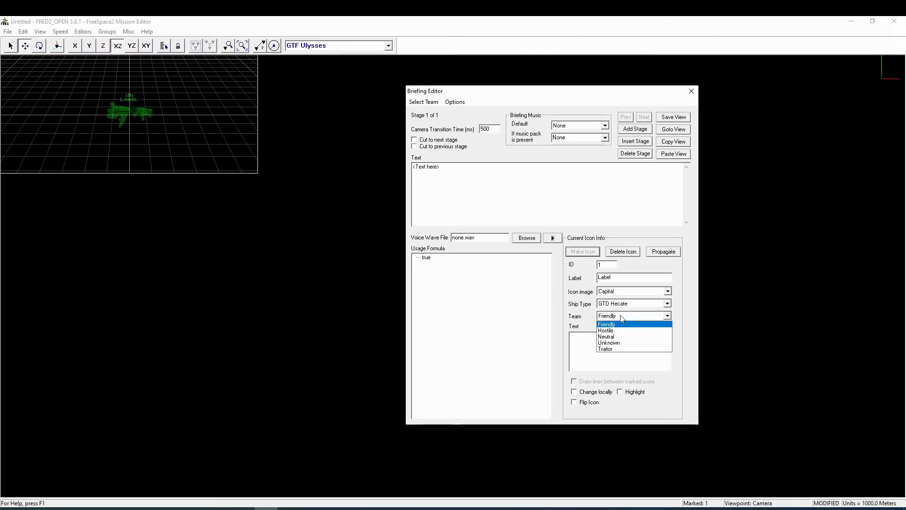
pyautogui.click(623, 333)
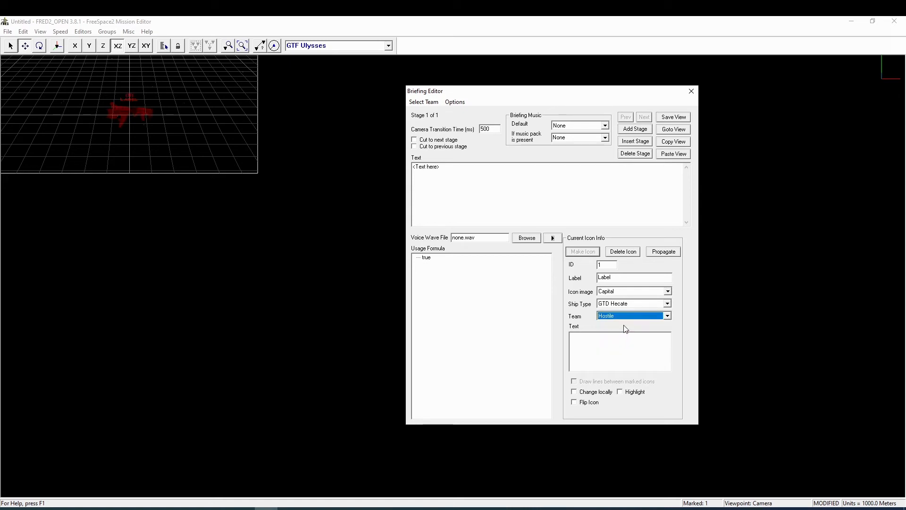
pyautogui.click(629, 316)
pyautogui.click(619, 344)
pyautogui.click(627, 316)
pyautogui.click(621, 325)
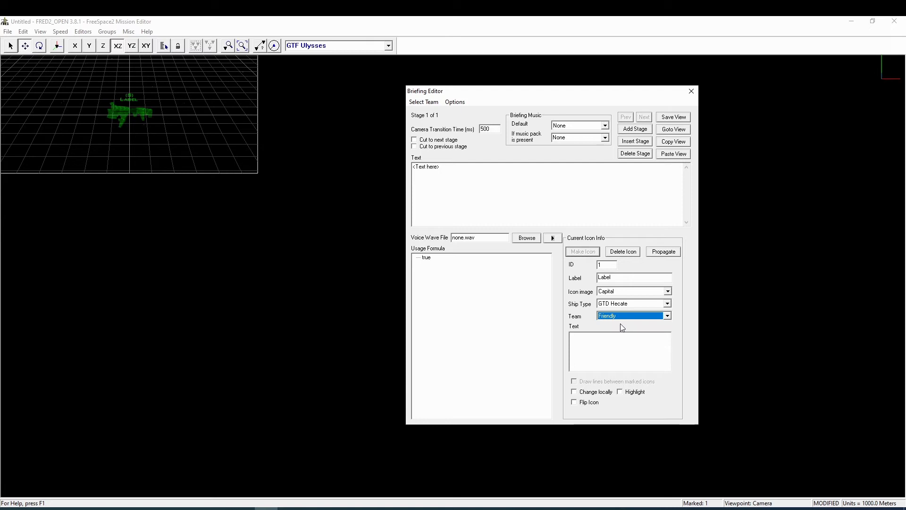
# Move the capital ship icon away from the grid centre and make a second icon from the GTF Ulysses ship
pyautogui.moveTo(126, 107); pyautogui.dragTo(185, 91)
pyautogui.click(128, 112)
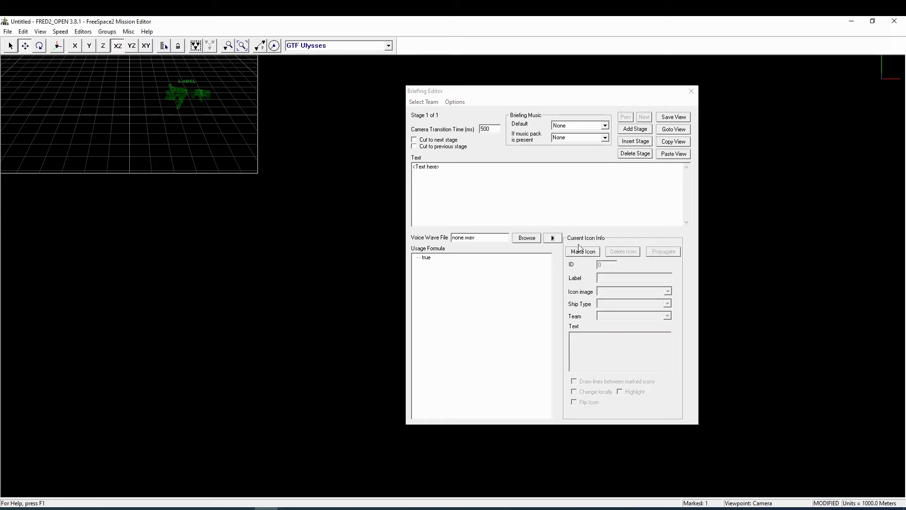
pyautogui.click(583, 251)
# Mark both icons together, and on the capital ship icon alone turn on Change locally and Flip Icon
pyautogui.moveTo(112, 72); pyautogui.dragTo(224, 148)
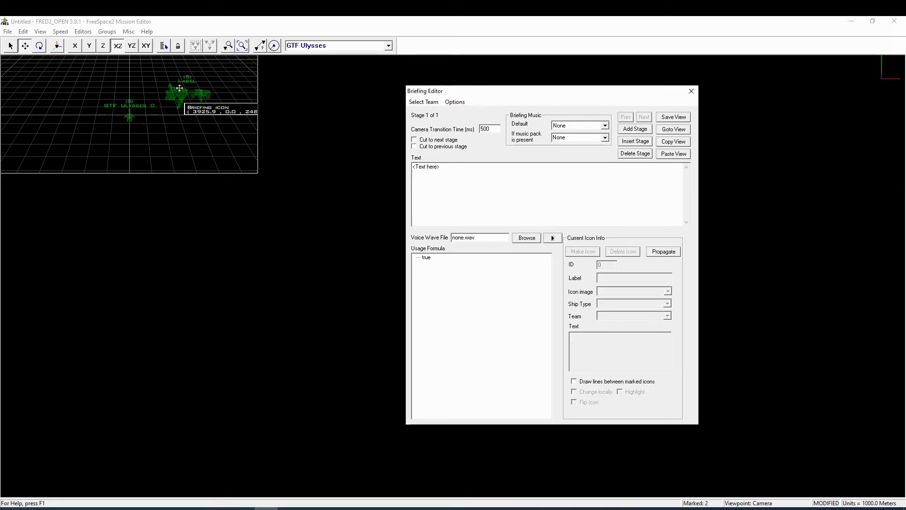
pyautogui.click(180, 92)
pyautogui.click(590, 402)
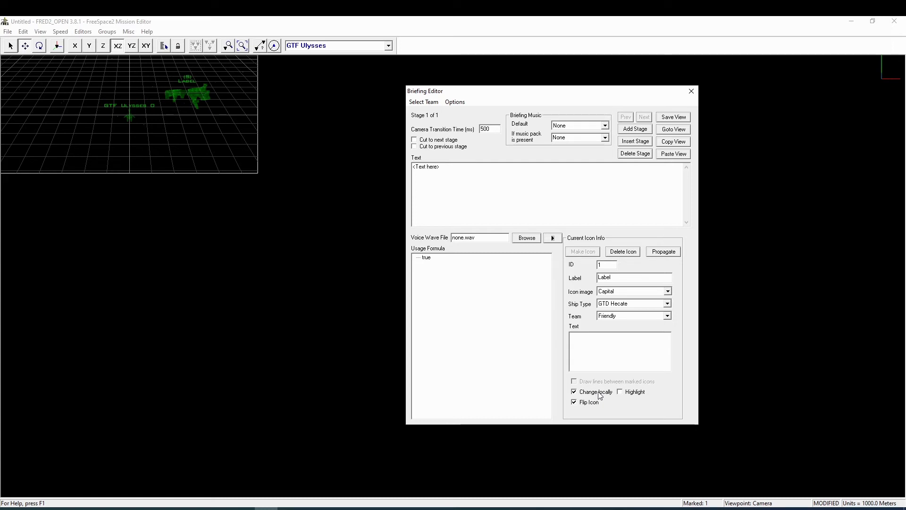
# Add a second briefing stage and propagate the capital ship icon from stage 1
pyautogui.click(649, 131)
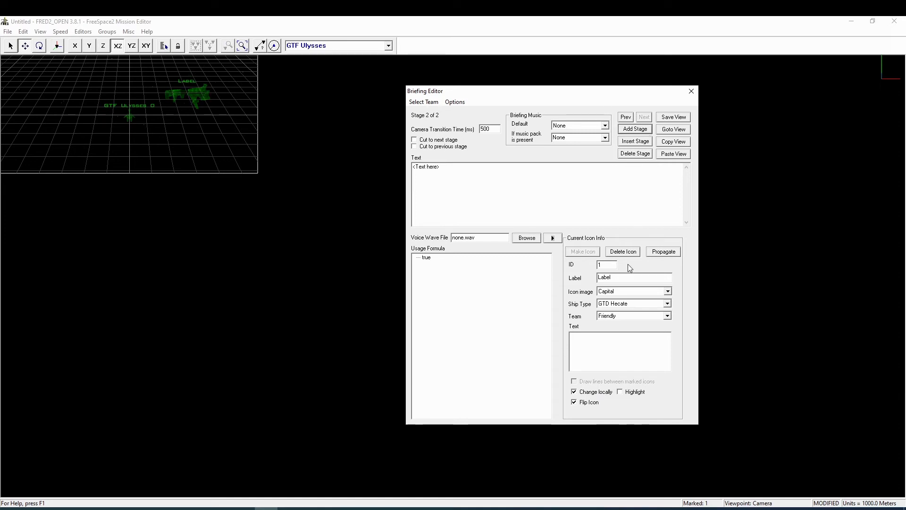
pyautogui.click(627, 117)
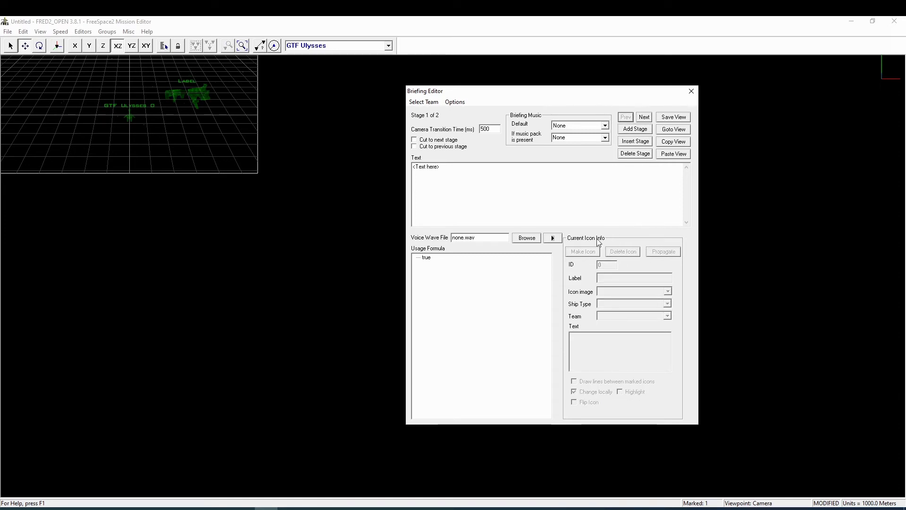
pyautogui.click(677, 252)
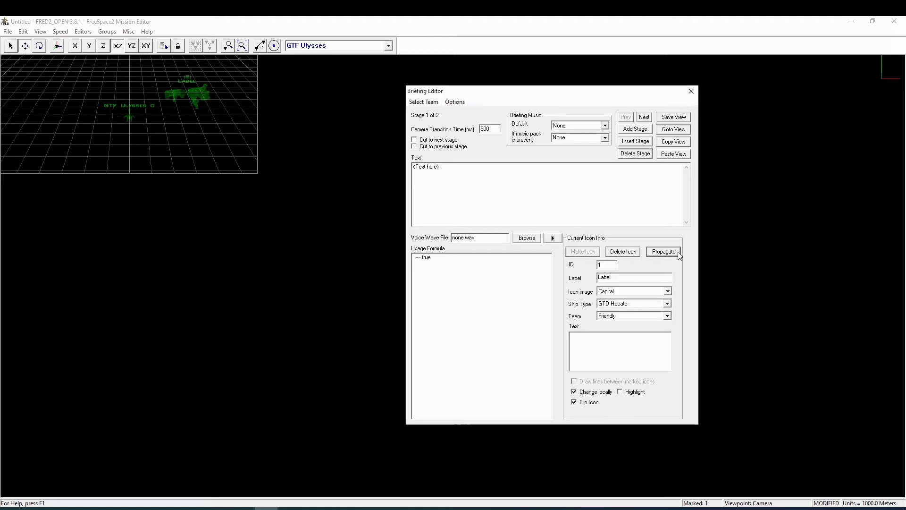
# Turn on Highlight for the capital ship icon in stage 1 and switch to stage 2
pyautogui.click(624, 392)
pyautogui.click(645, 118)
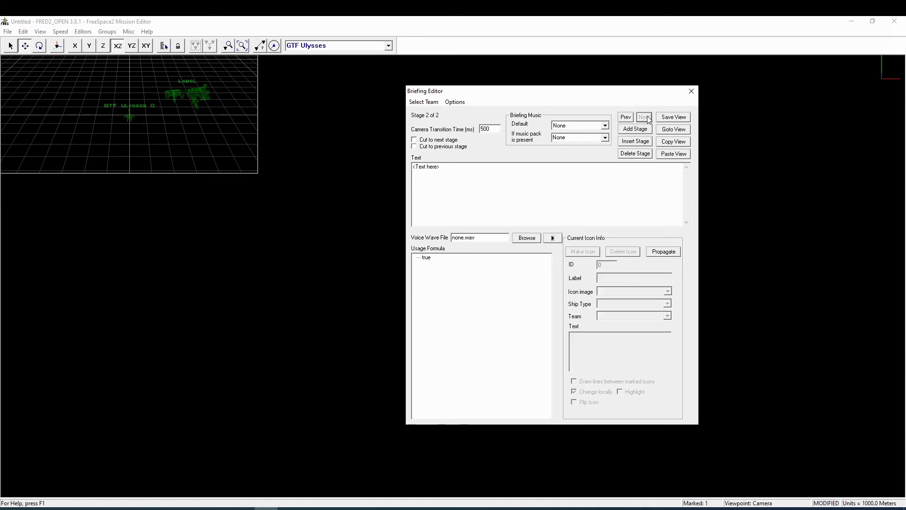
# Select the capital ship icon in stage 2 and examine the replacement operators offered for the true node of the usage formula
pyautogui.click(186, 96)
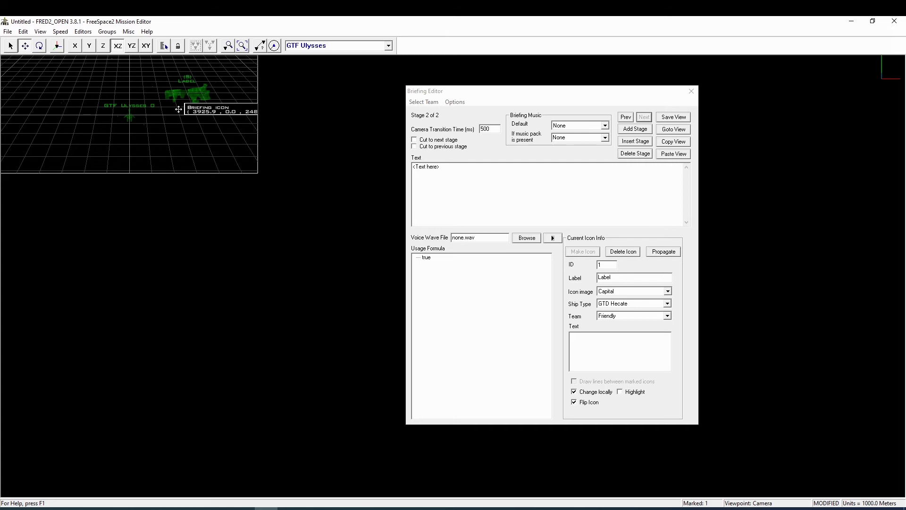
pyautogui.click(427, 259)
pyautogui.rightClick(429, 263)
pyautogui.moveTo(497, 386)
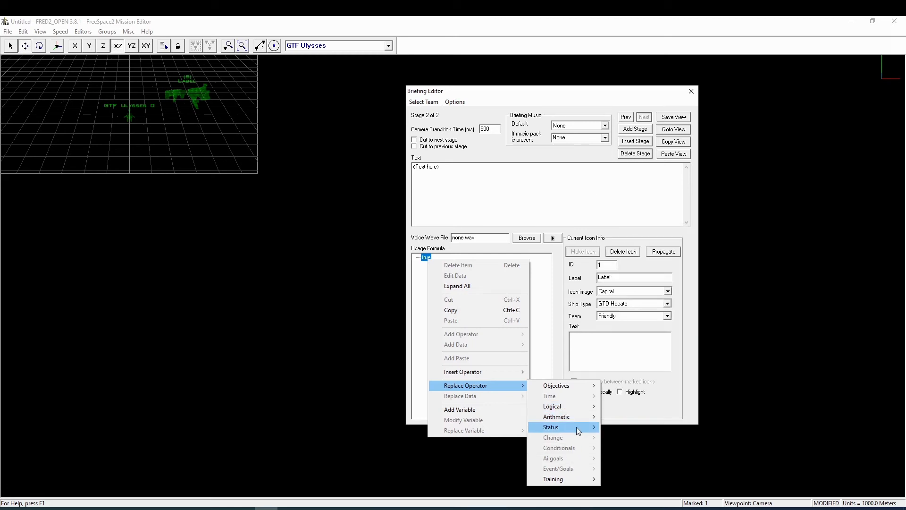
pyautogui.moveTo(578, 428)
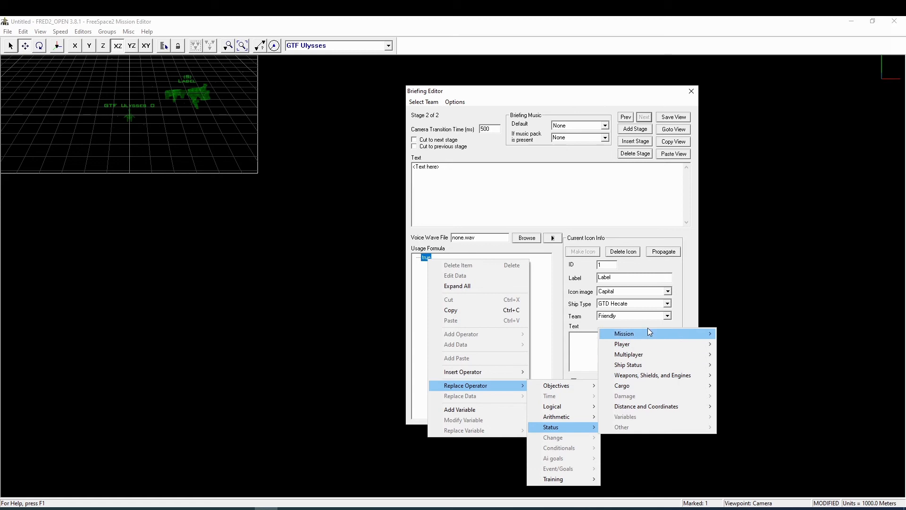
pyautogui.moveTo(642, 334)
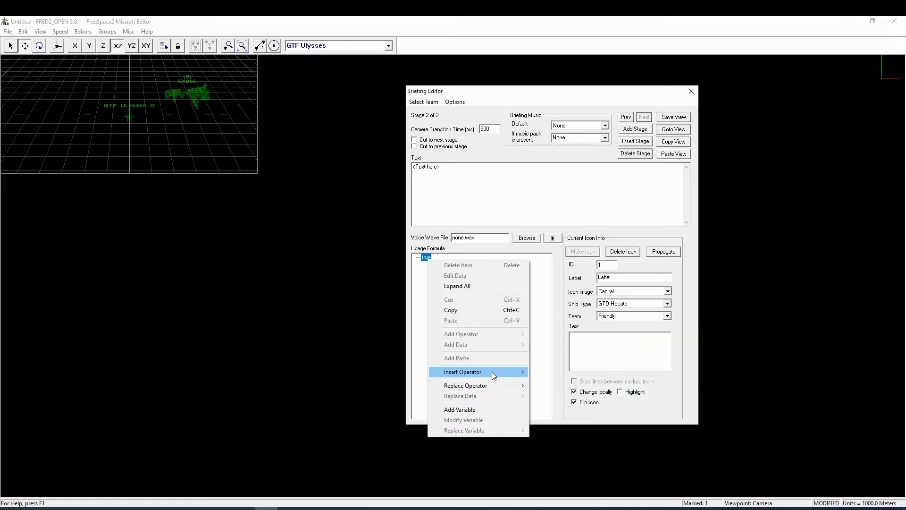
pyautogui.moveTo(548, 393)
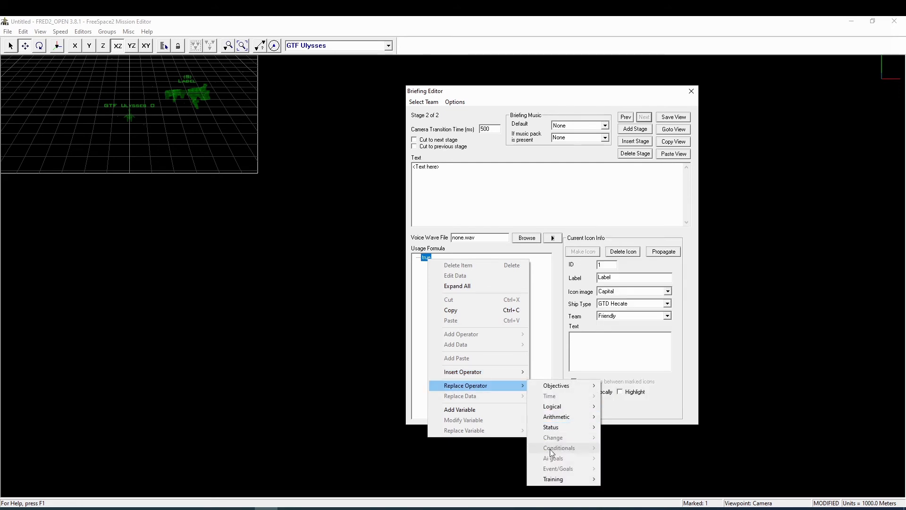
pyautogui.moveTo(562, 479)
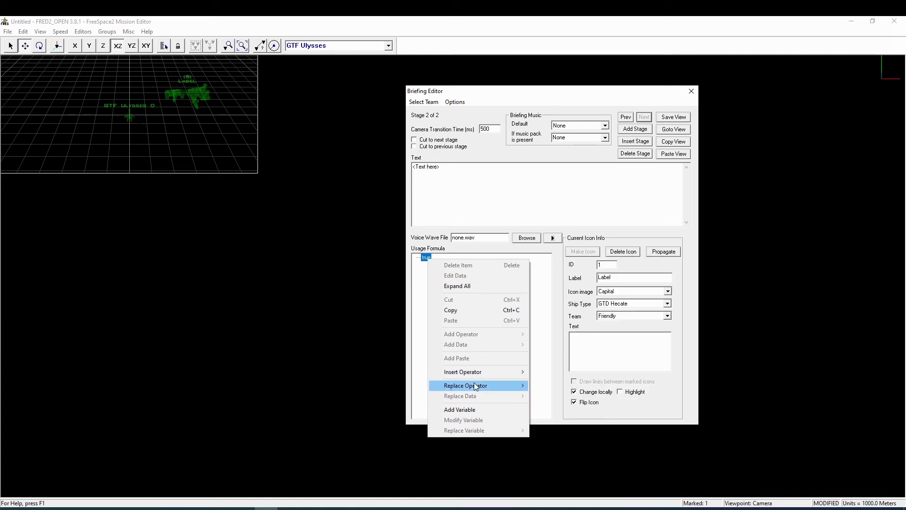
pyautogui.moveTo(552, 410)
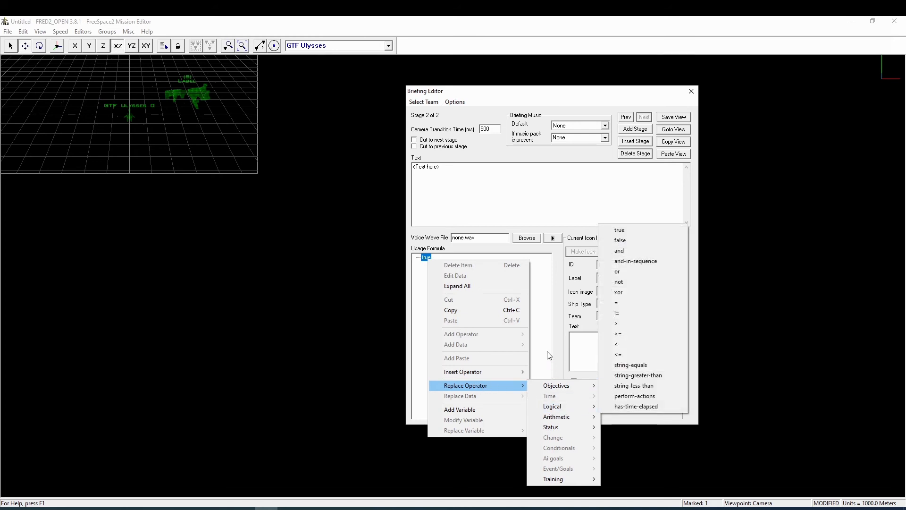
pyautogui.click(544, 326)
# Replace the placeholder briefing text of stage 2 with "Lorem Ipsum"
pyautogui.moveTo(454, 169); pyautogui.dragTo(380, 168)
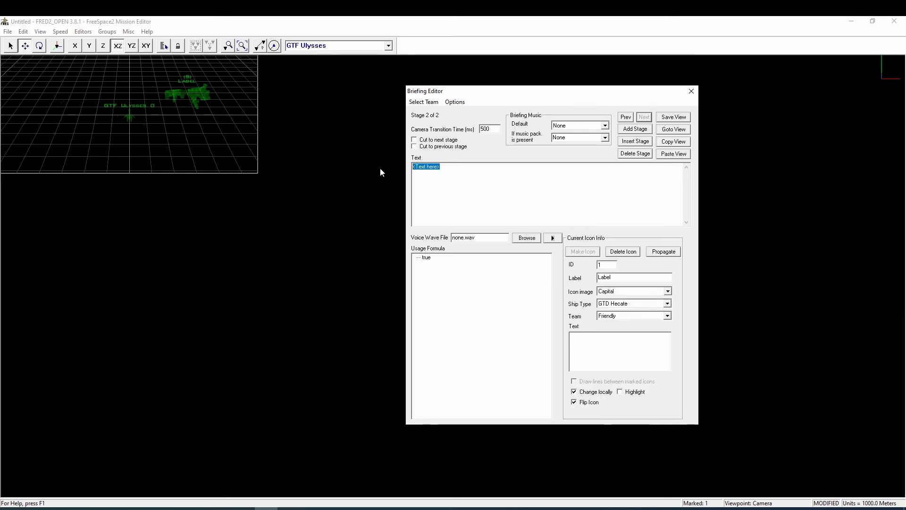
pyautogui.write('Lorem Ipsum')
# Review the track choices for the default and music-pack briefing music, and turn on Cut to next stage for stage 2
pyautogui.click(605, 125)
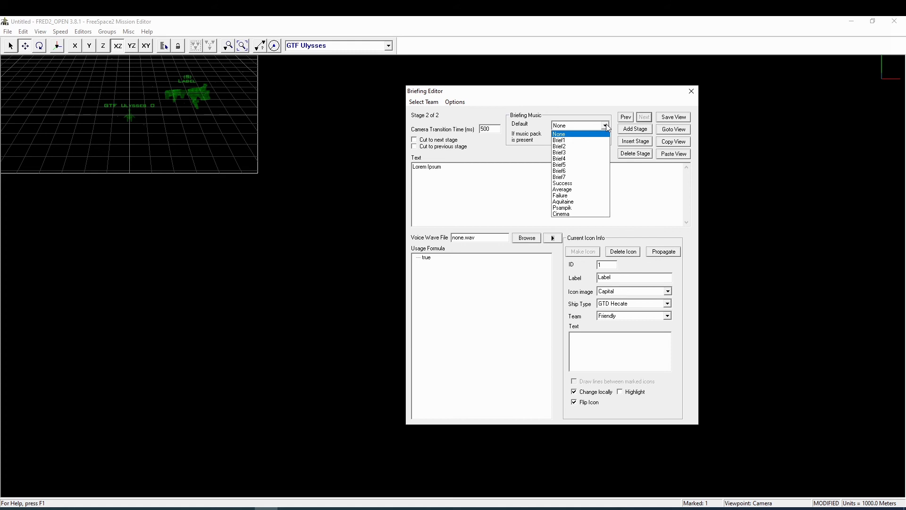
pyautogui.click(606, 125)
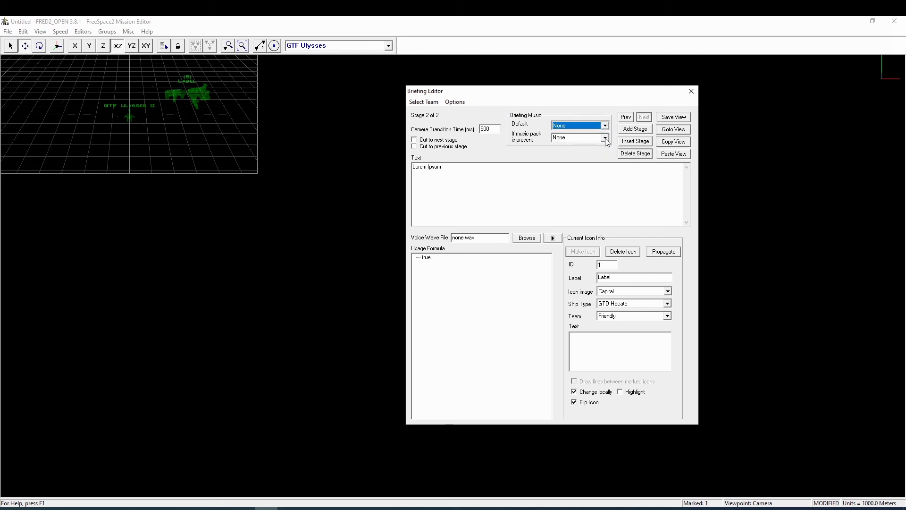
pyautogui.click(605, 138)
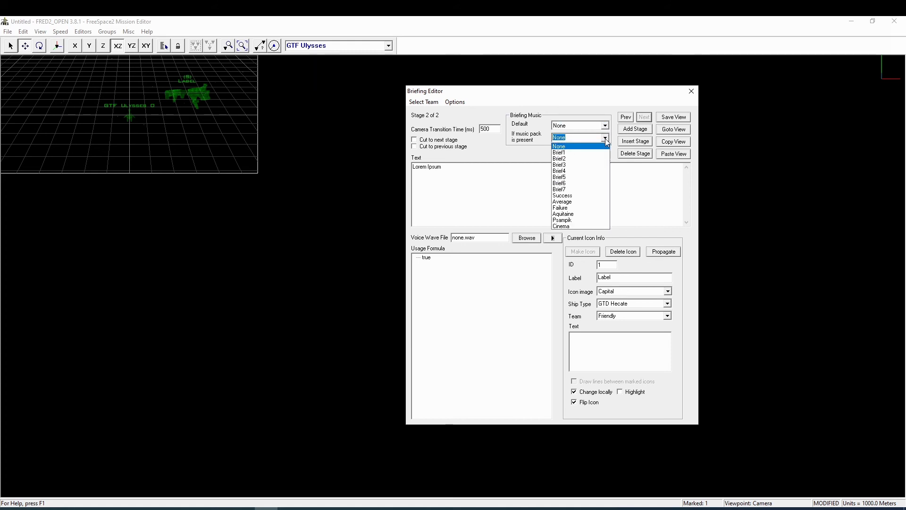
pyautogui.click(606, 138)
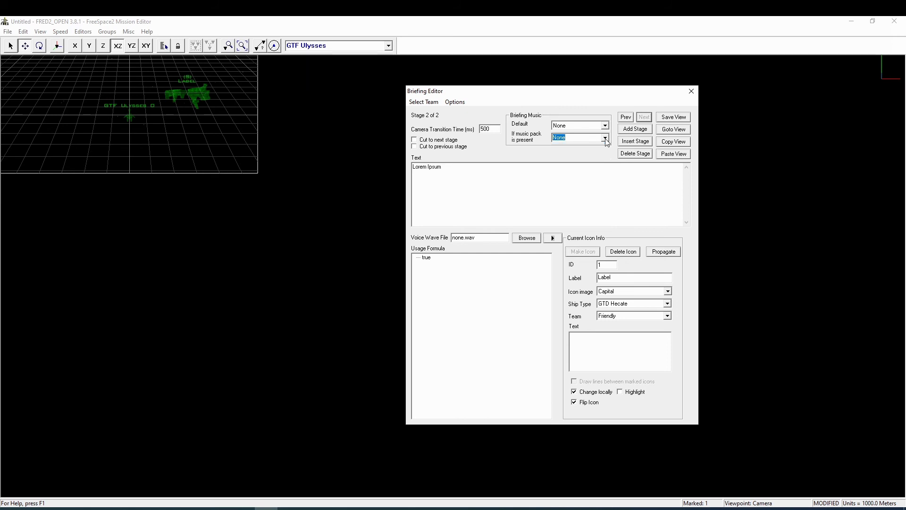
pyautogui.click(451, 142)
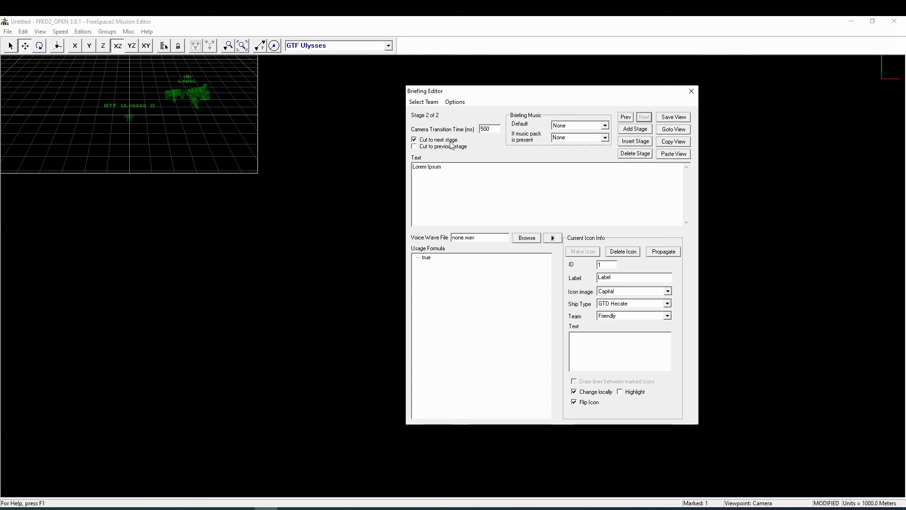